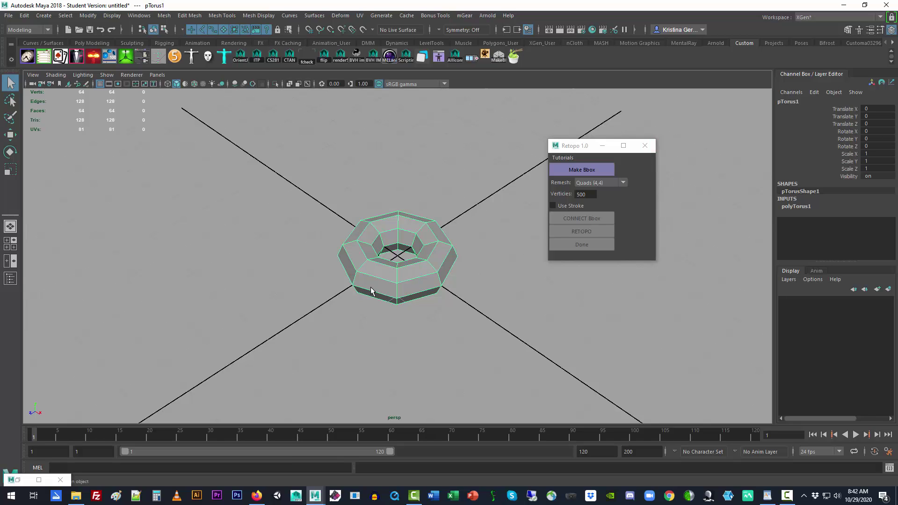
Check the loaded plug-ins in the Plug-in Manager, close it, and look up where it is opened from
left_click(18, 480)
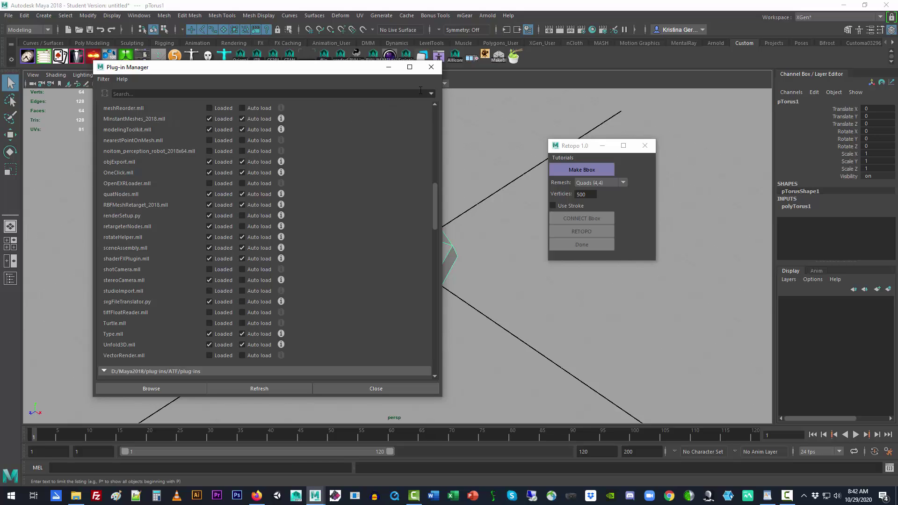
left_click(433, 69)
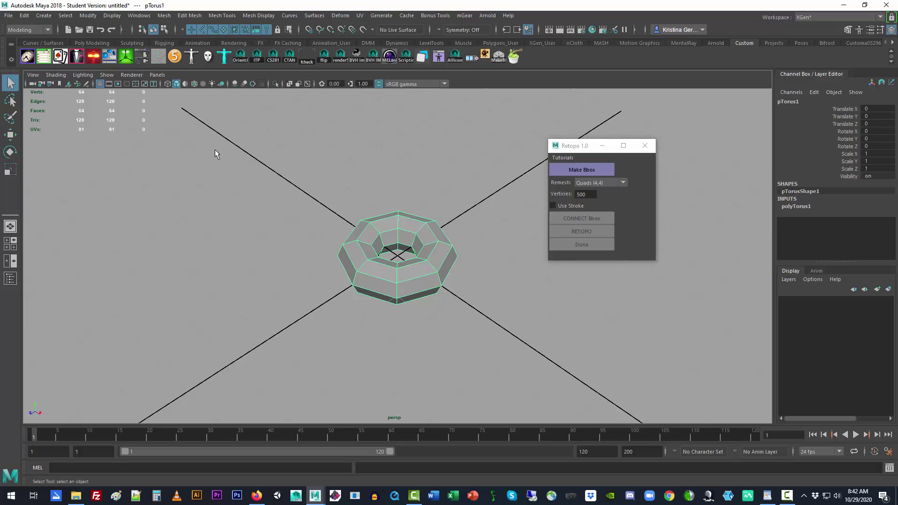
left_click(139, 16)
mouse_move(166, 105)
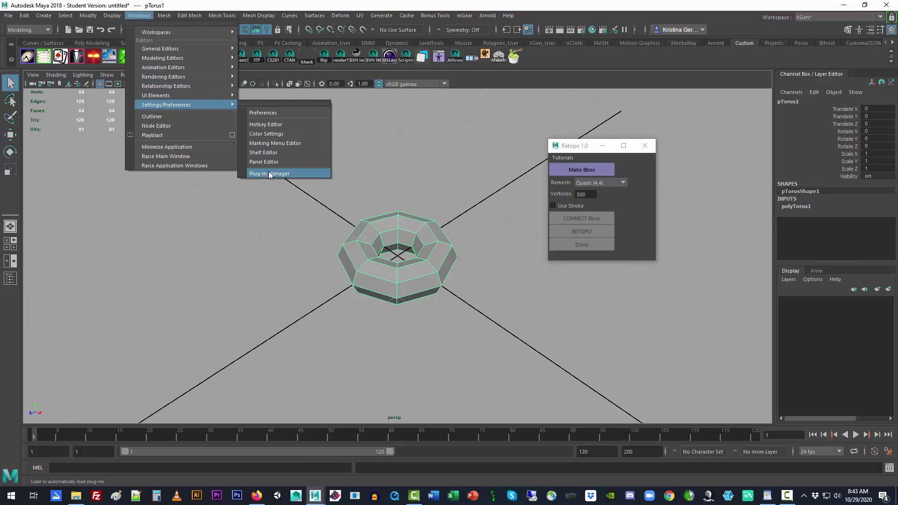
left_click(401, 190)
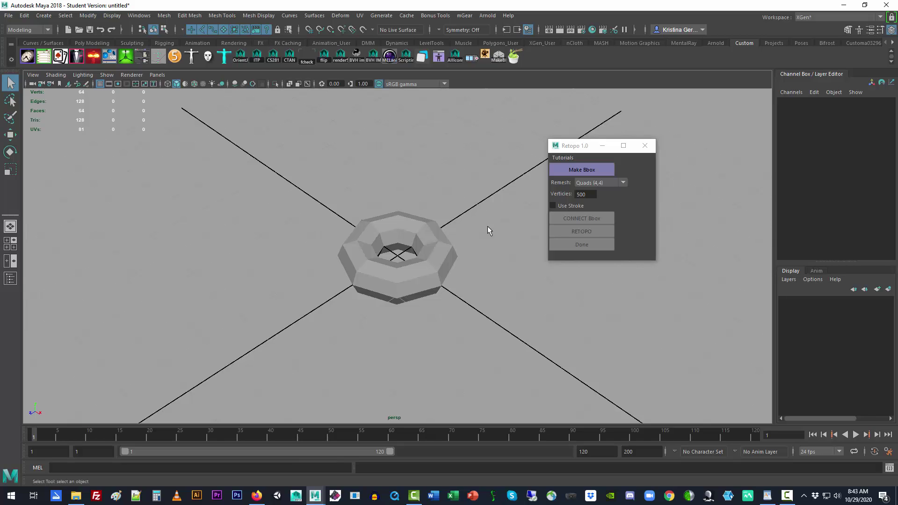
Relaunch the Retopo tool and try to make a bounding box with nothing selected
left_click(643, 145)
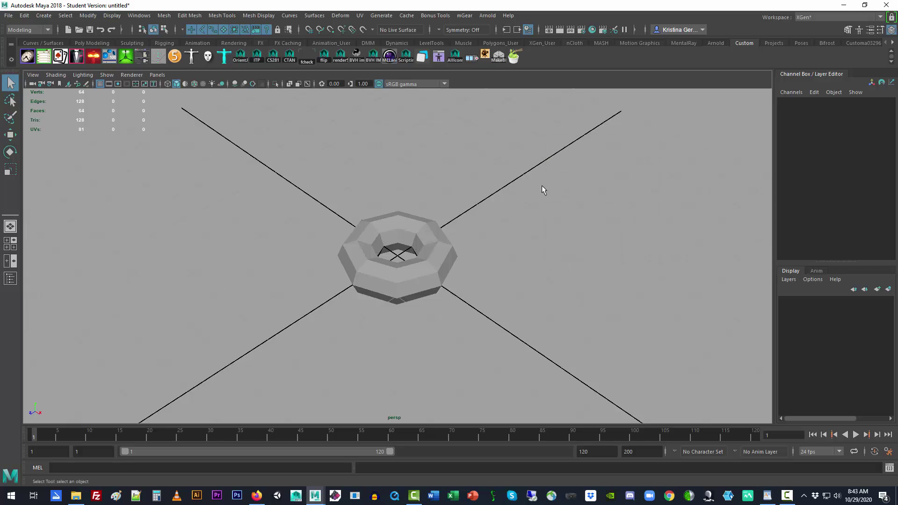
left_click(515, 57)
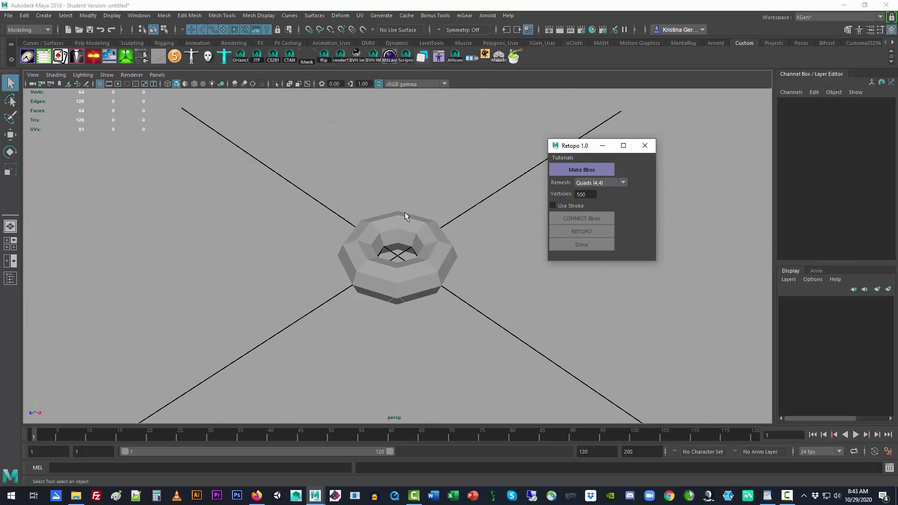
left_click(566, 174)
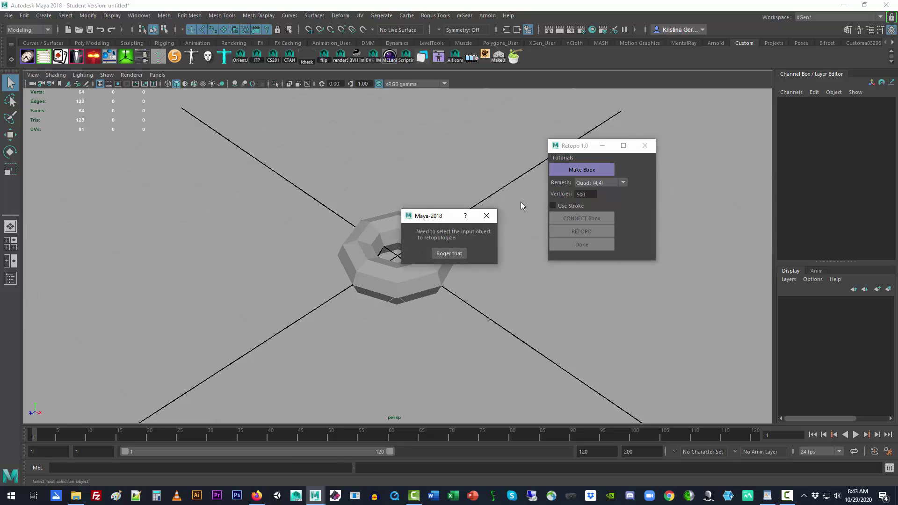
left_click(446, 254)
Make a Retopo bounding box for the torus and move the tool window clear of the model
left_click(353, 221)
scroll(430, 286, "down", 2)
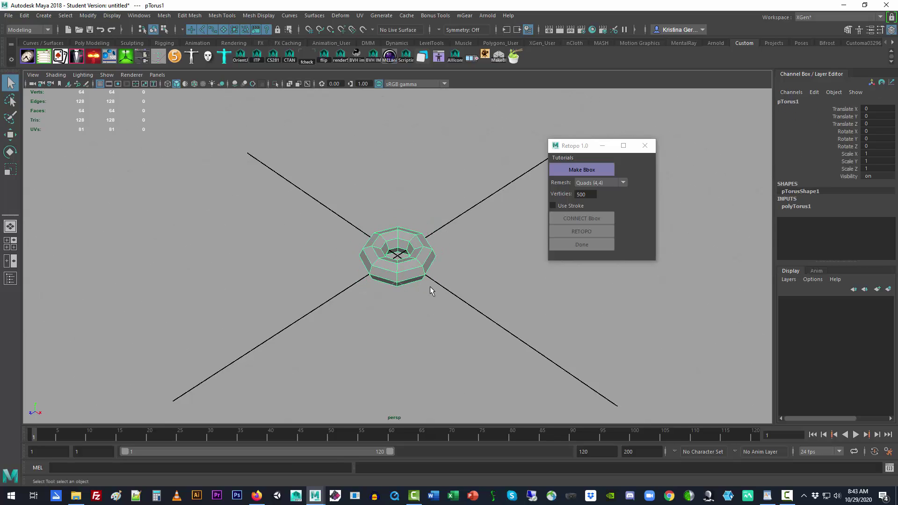
left_click_drag(479, 324, 481, 315, "alt")
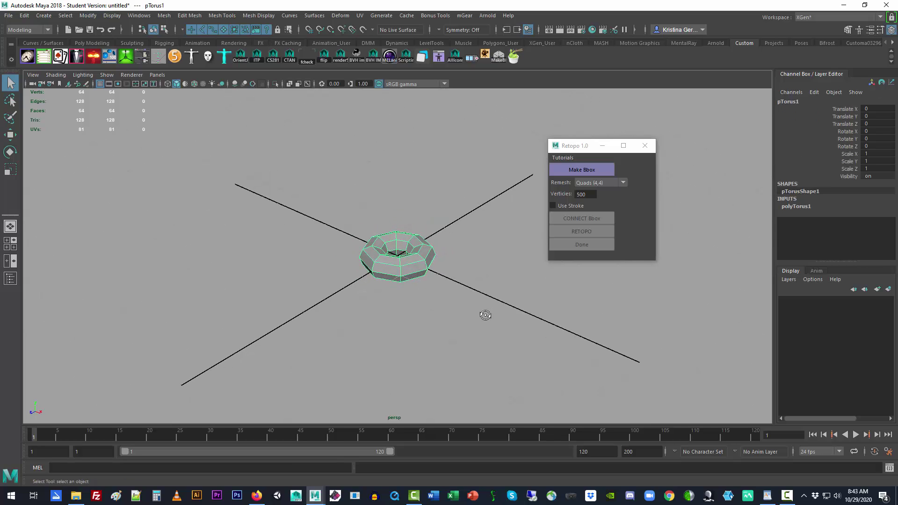
left_click(590, 171)
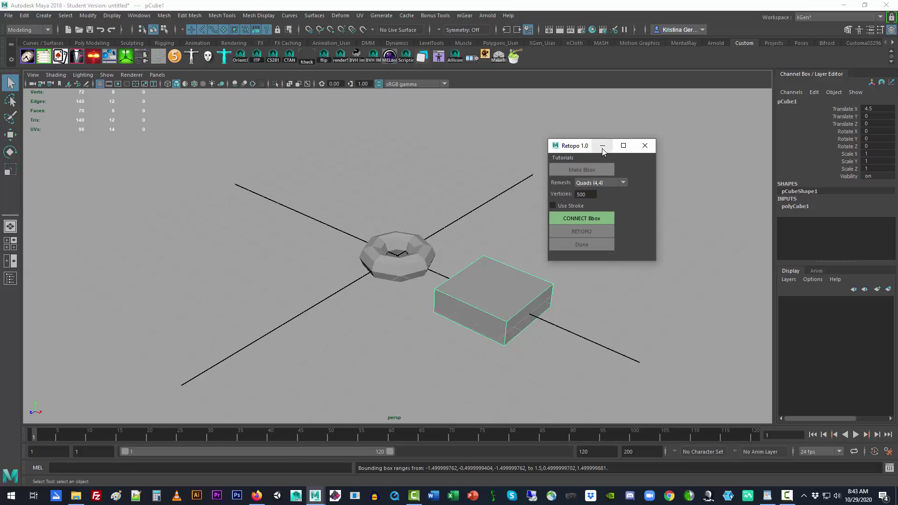
left_click_drag(578, 149, 651, 119)
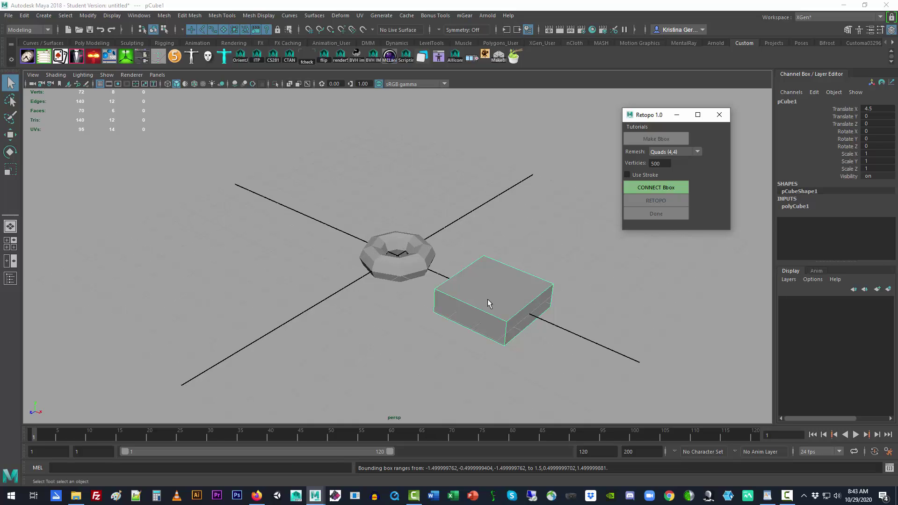
Move the bounding box cube beside the torus to about X 5.29 and Y 1.21
left_click(504, 301)
key("w")
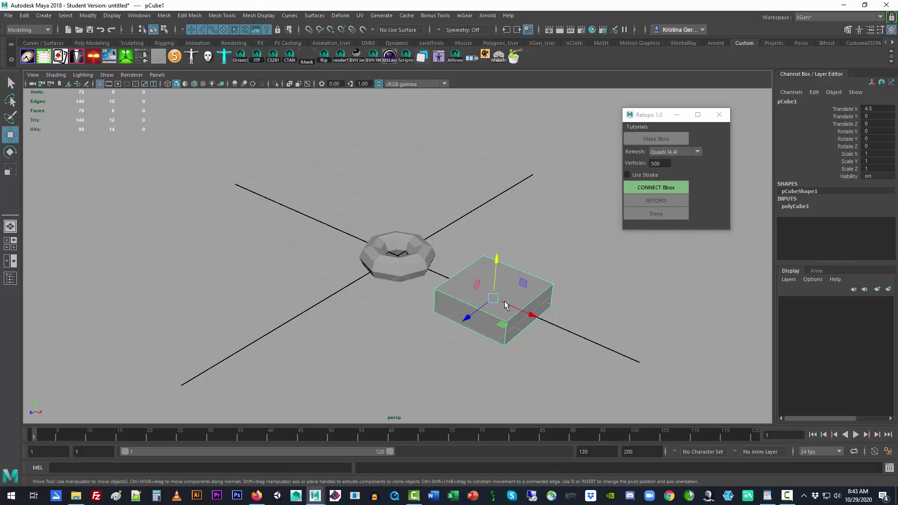
left_click_drag(505, 302, 323, 217)
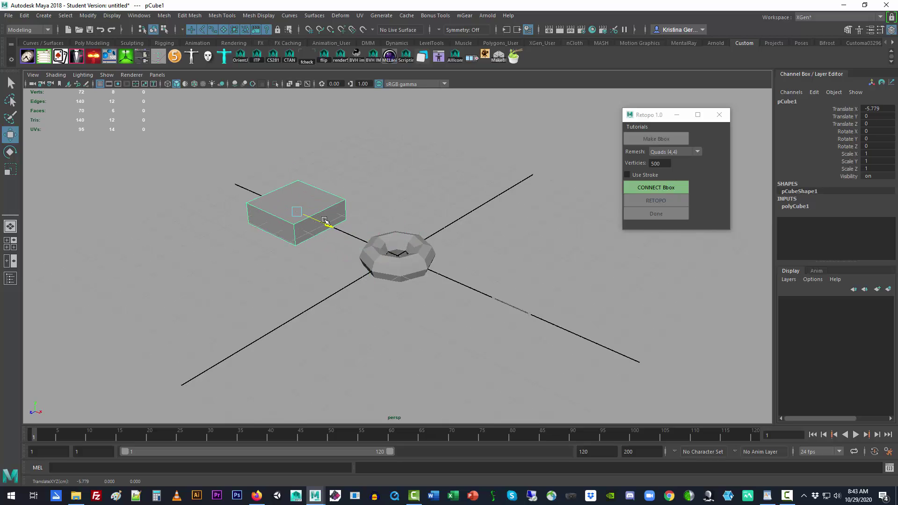
left_click_drag(300, 172, 293, 145)
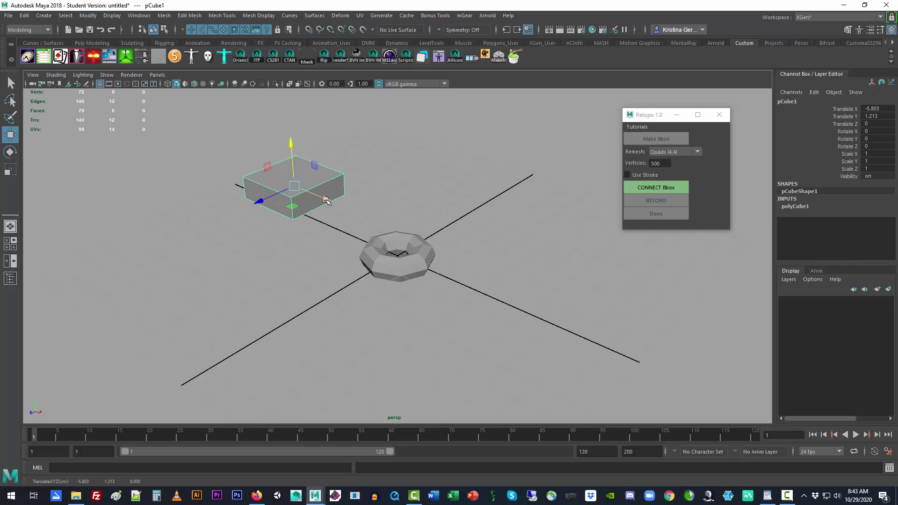
left_click_drag(329, 201, 568, 298)
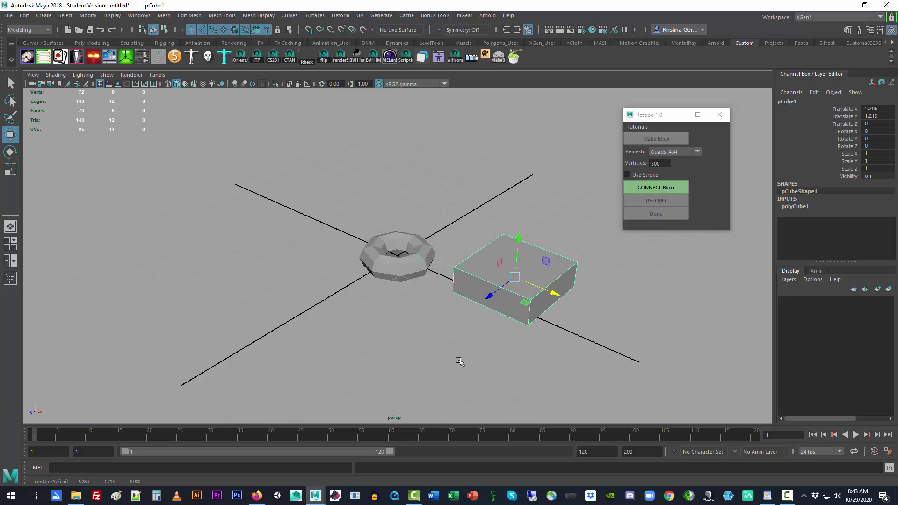
left_click_drag(459, 360, 435, 355, "alt")
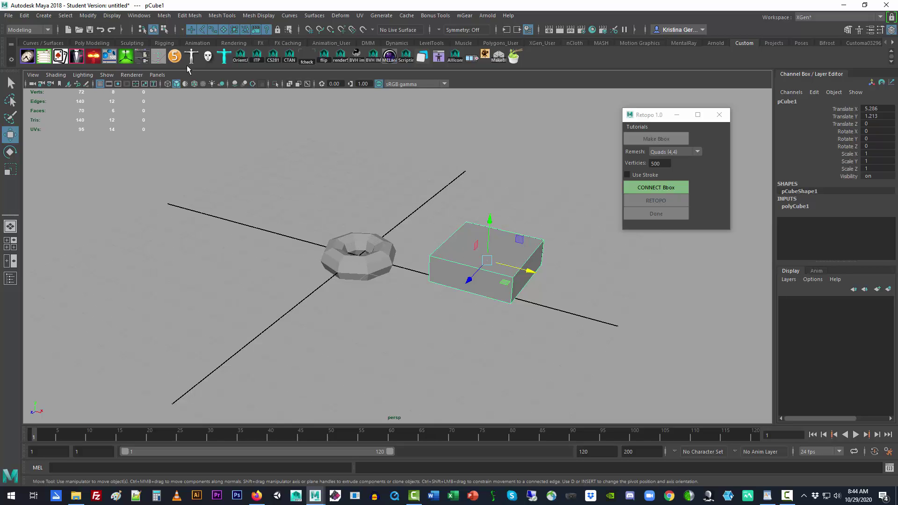
Graph the bounding box cube's input and output connections in the Node Editor
left_click(139, 15)
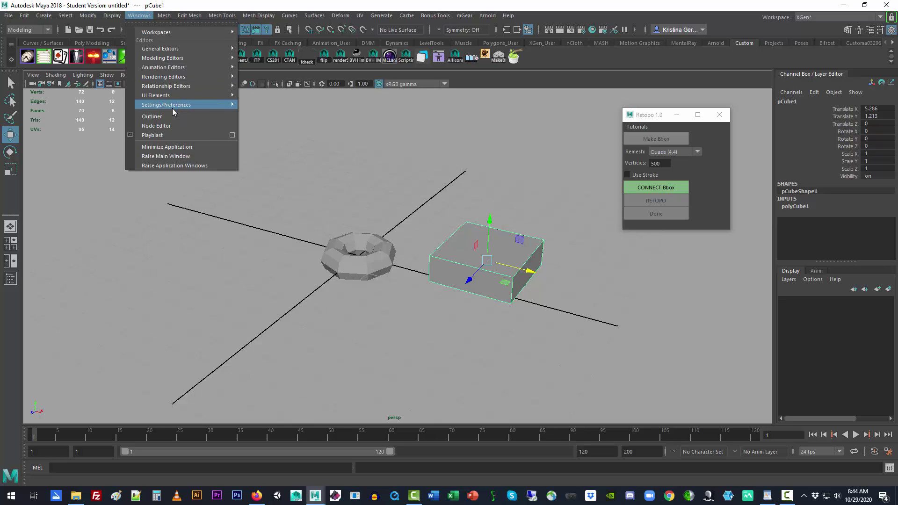
left_click(170, 125)
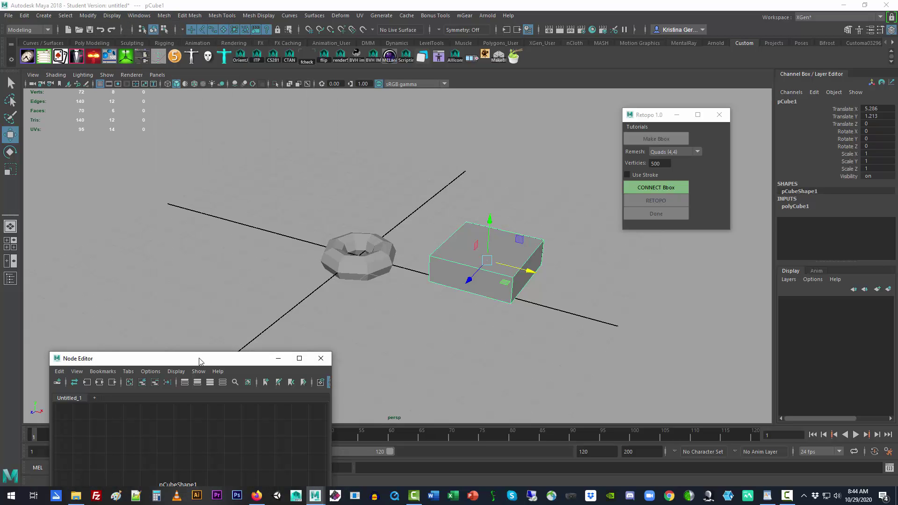
left_click_drag(199, 362, 196, 112)
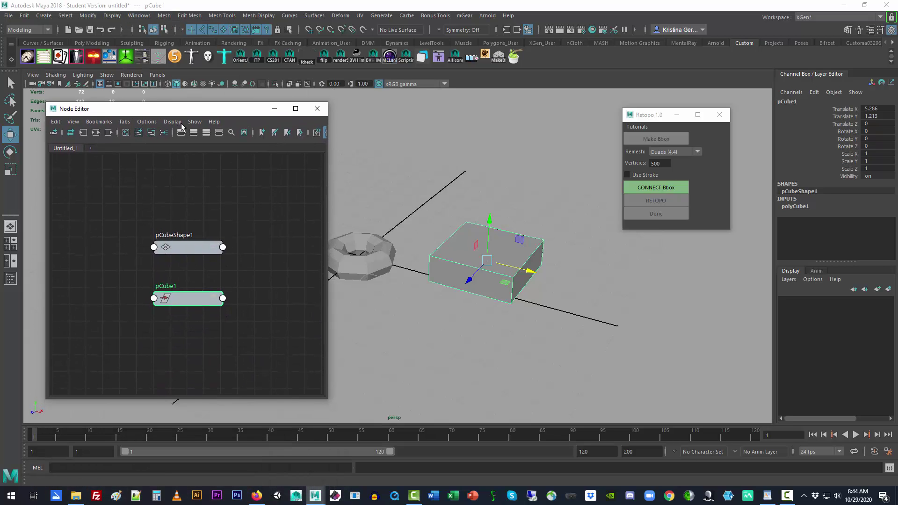
left_click(99, 135)
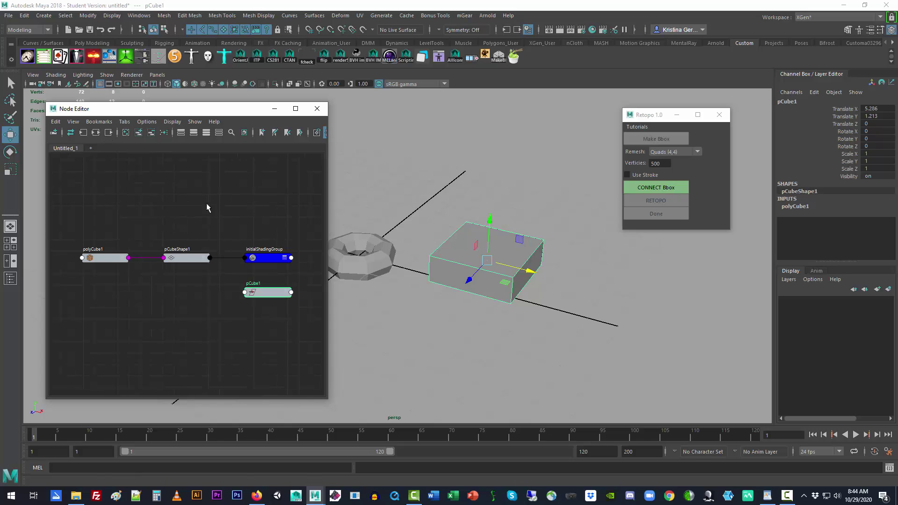
Connect the bounding box to the torus to generate the Quads (4,4) remesh with 500 vertices
left_click(647, 188)
left_click(656, 200)
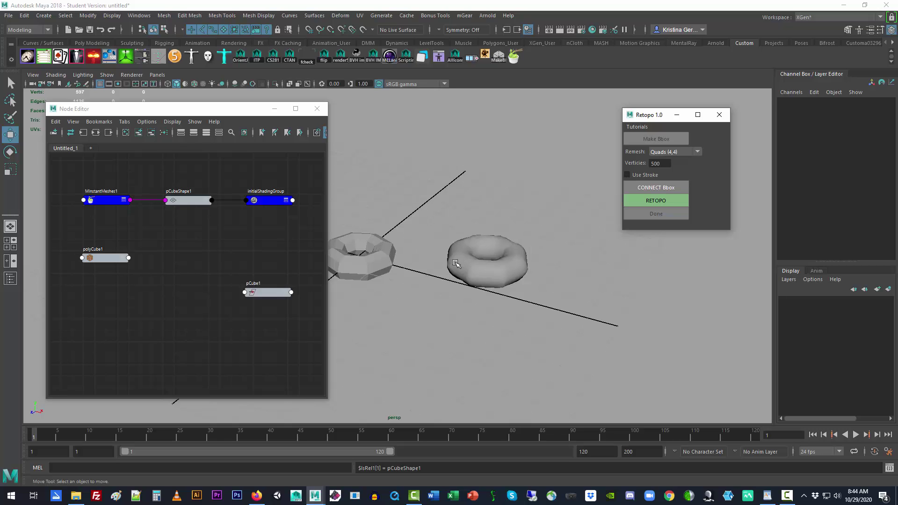
Graph the remeshed torus's connections, examine how MInstantMeshes1 links the two shapes, and close the Node Editor
left_click(461, 247)
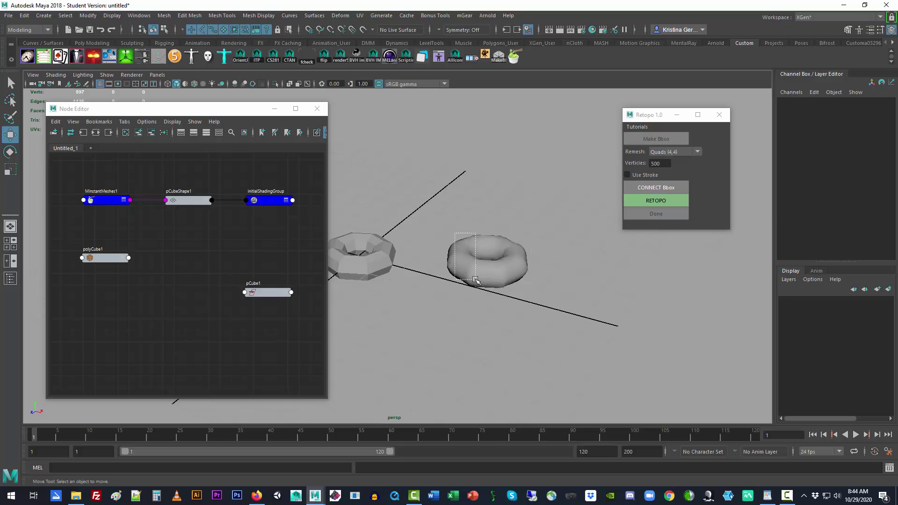
left_click(96, 133)
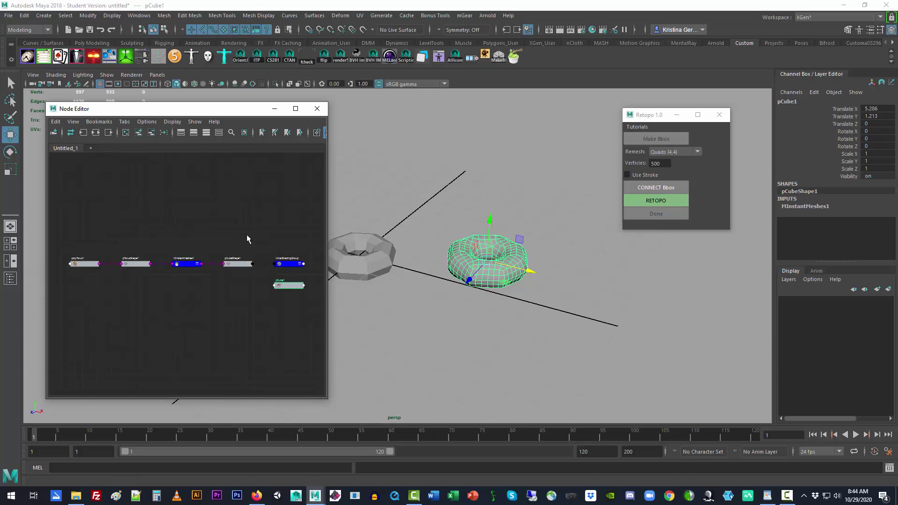
scroll(191, 302, "up", 5)
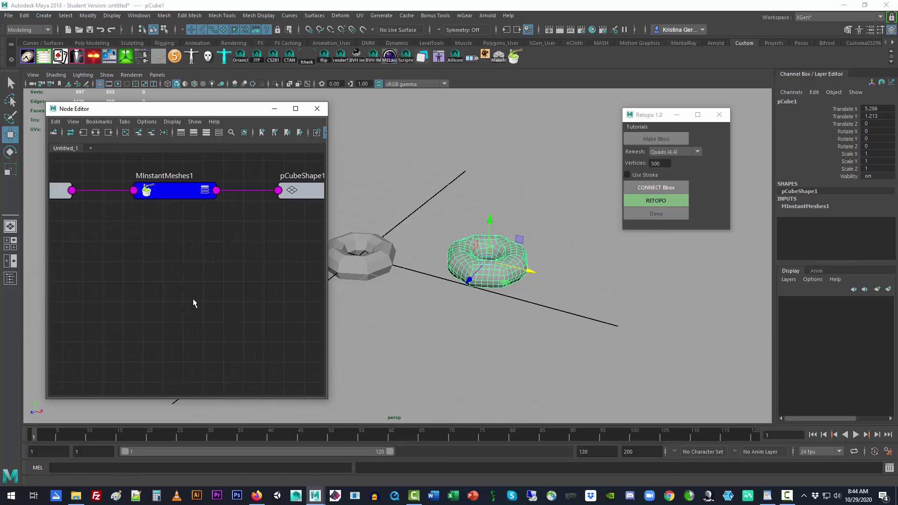
left_click(176, 199)
left_click_drag(172, 201, 180, 238)
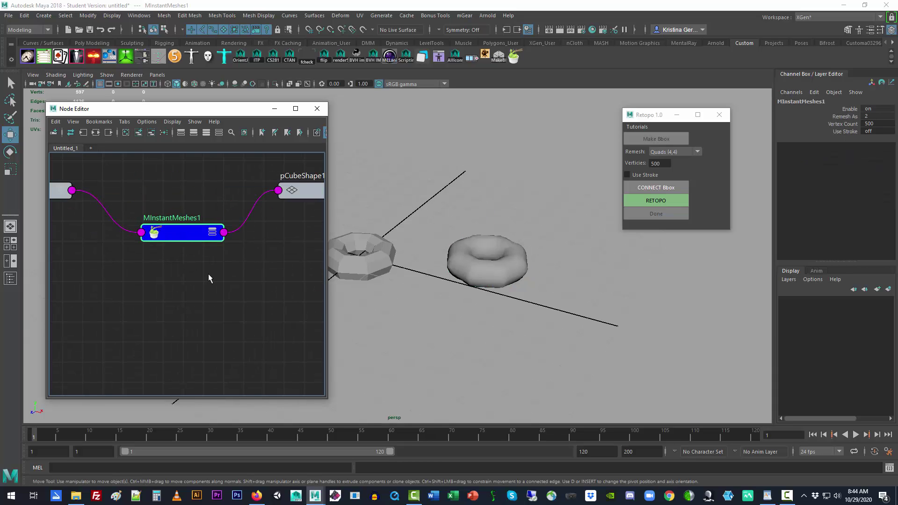
scroll(209, 274, "down", 5)
left_click(352, 270)
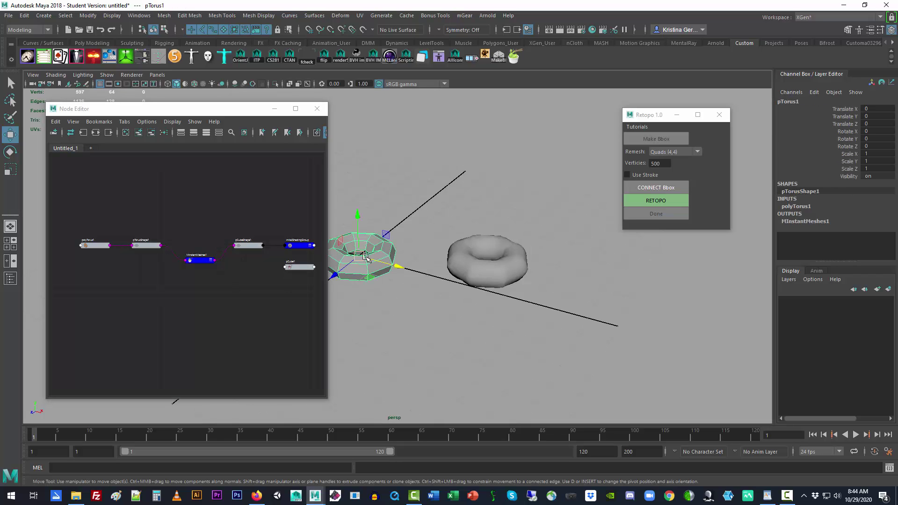
left_click(488, 270)
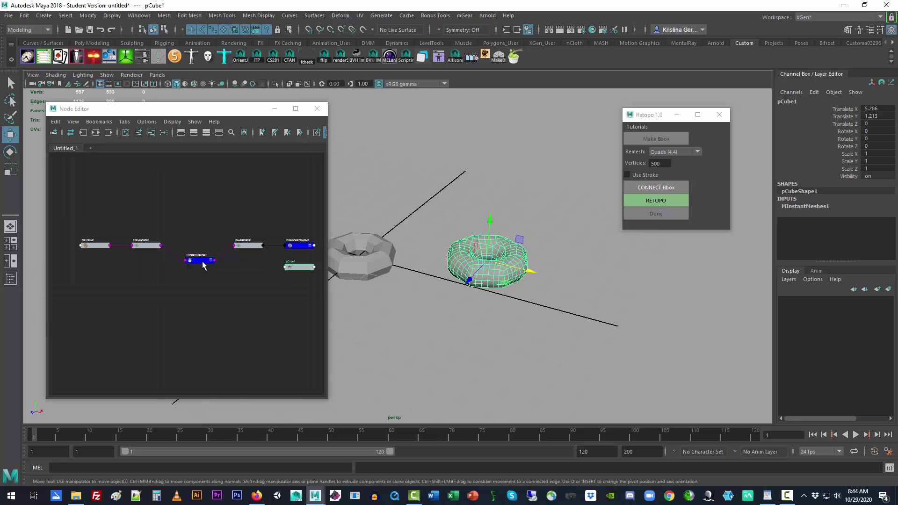
left_click(317, 108)
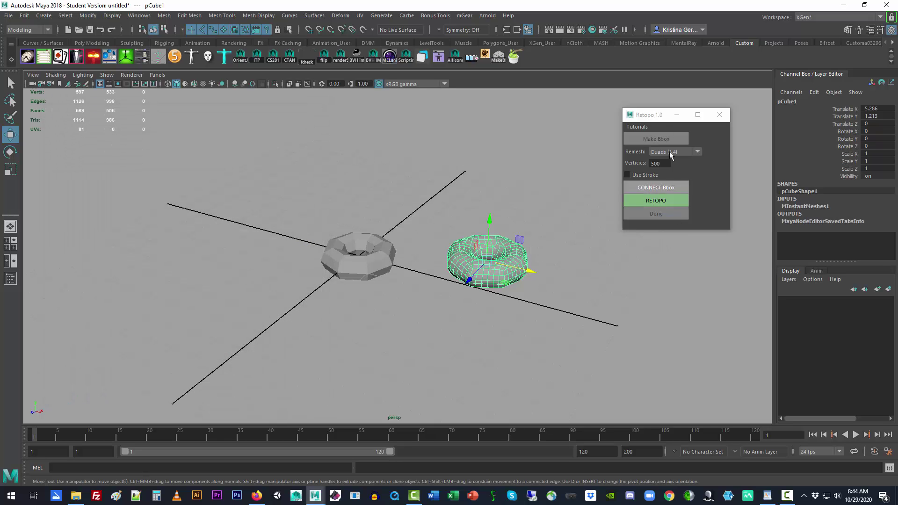
Select both tori and retopologize with the remesh type set to Triangles (6,6)
left_click_drag(657, 117, 595, 121)
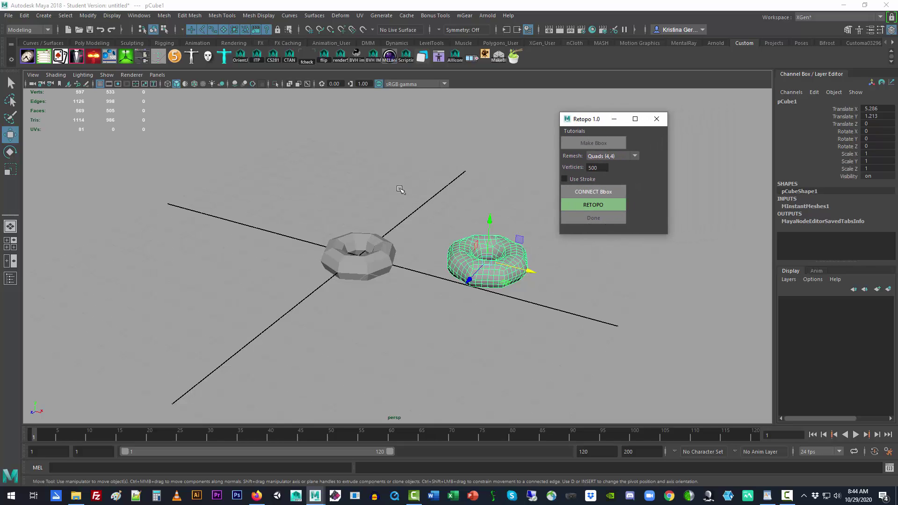
left_click_drag(341, 190, 489, 288)
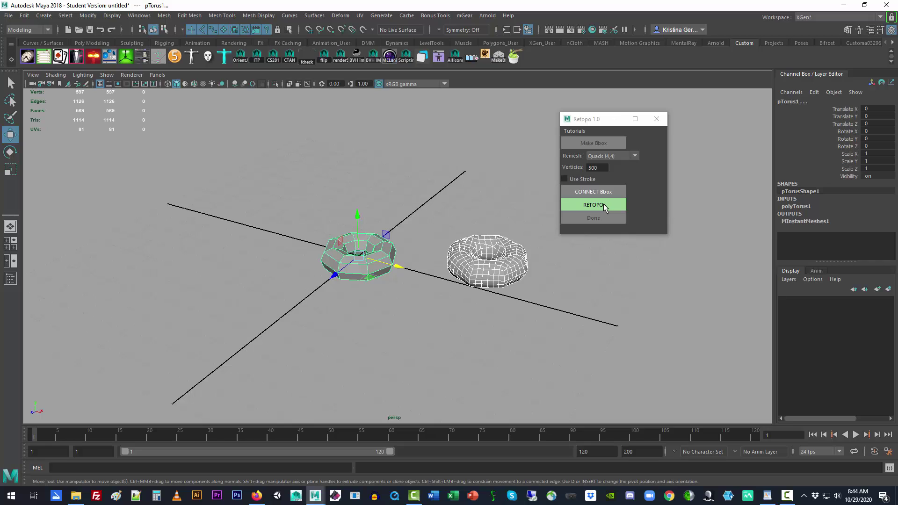
left_click(636, 156)
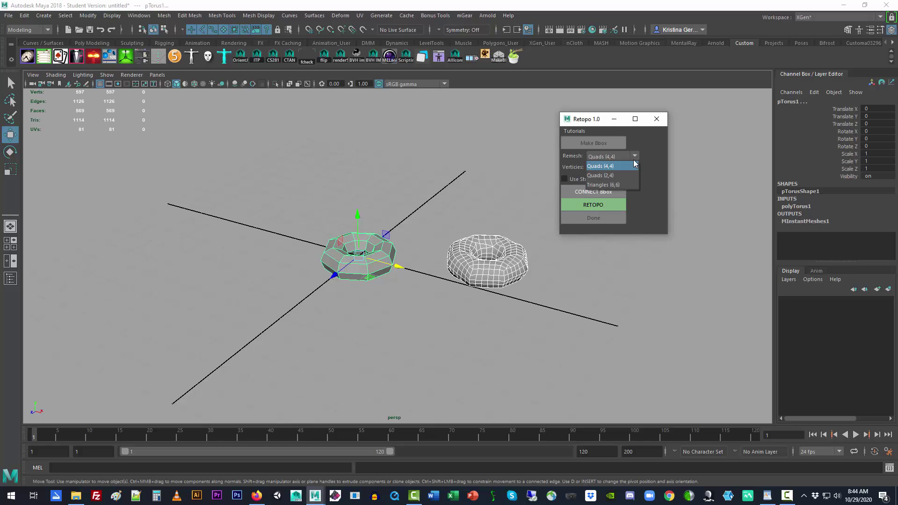
left_click(608, 185)
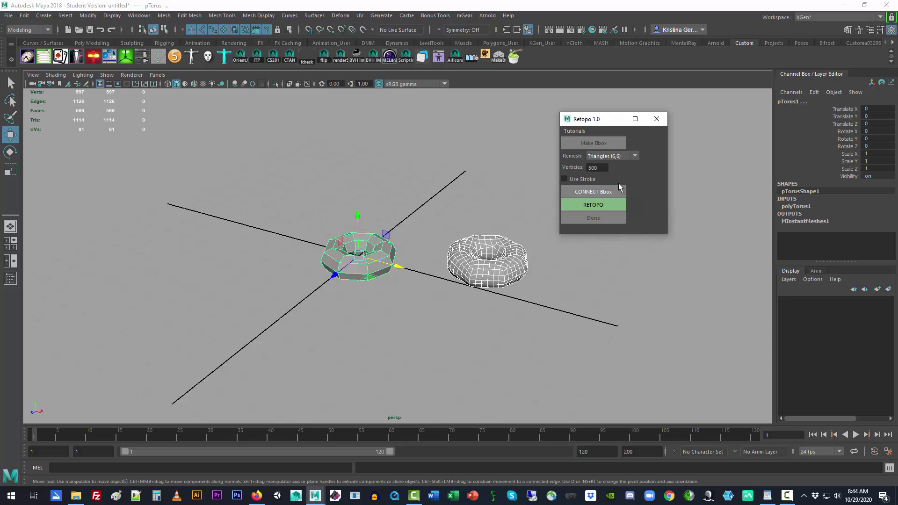
left_click(604, 205)
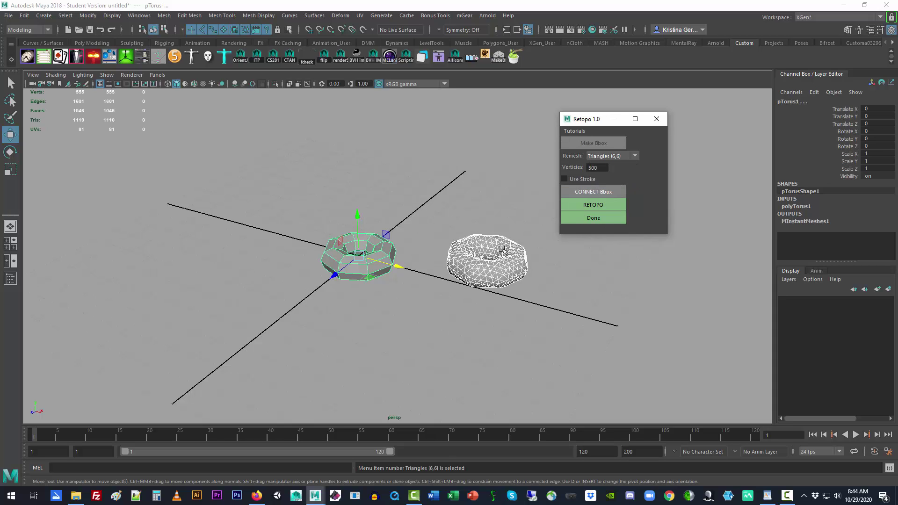
Set the Retopo vertex count to 70 and retopologize the mesh again
left_click(595, 167)
left_click(595, 204)
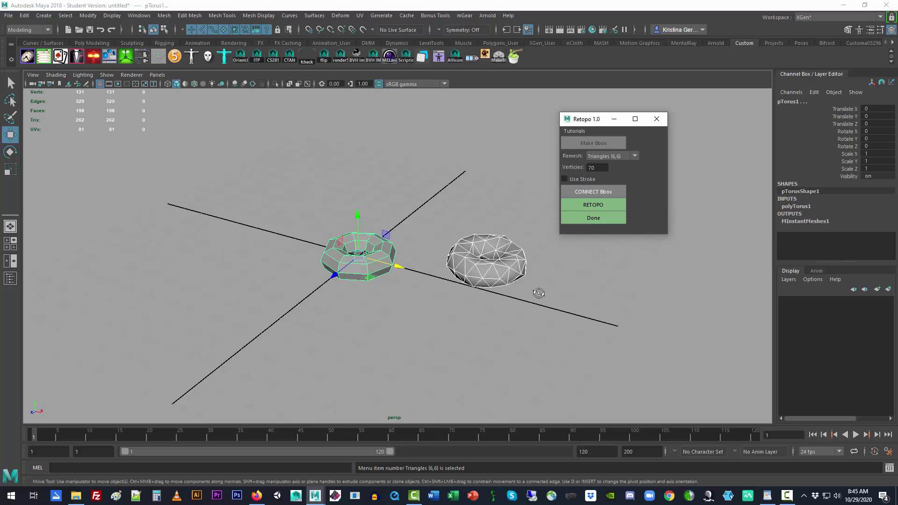
left_click_drag(537, 292, 531, 274, "alt")
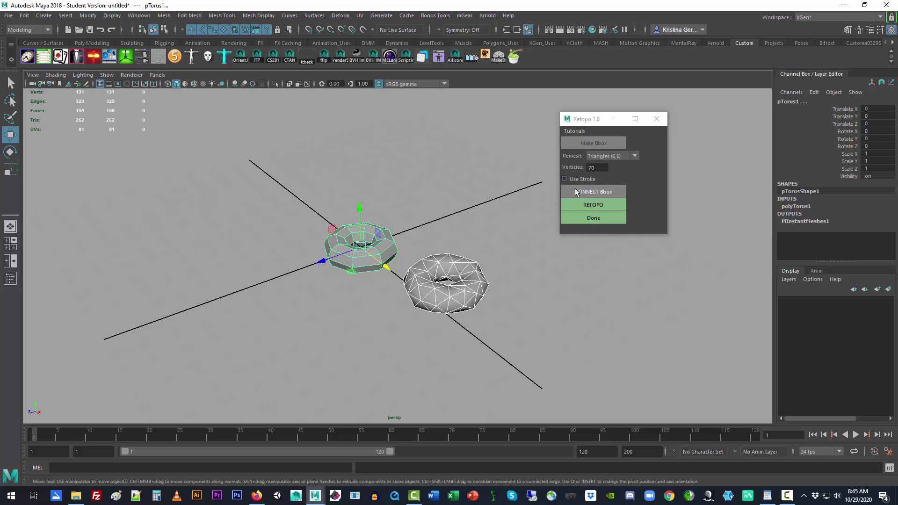
Retopologize the torus with the remesh type set to Quads (4,4)
left_click(620, 160)
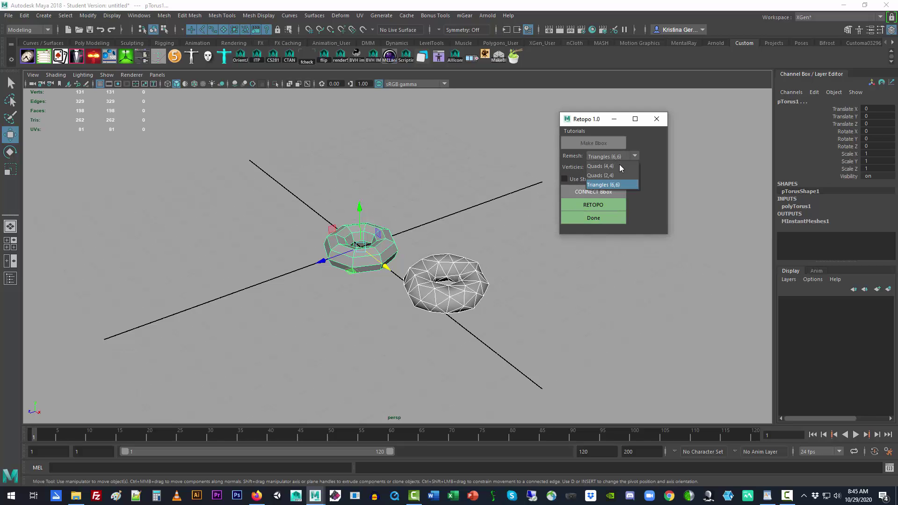
left_click(617, 166)
left_click(601, 207)
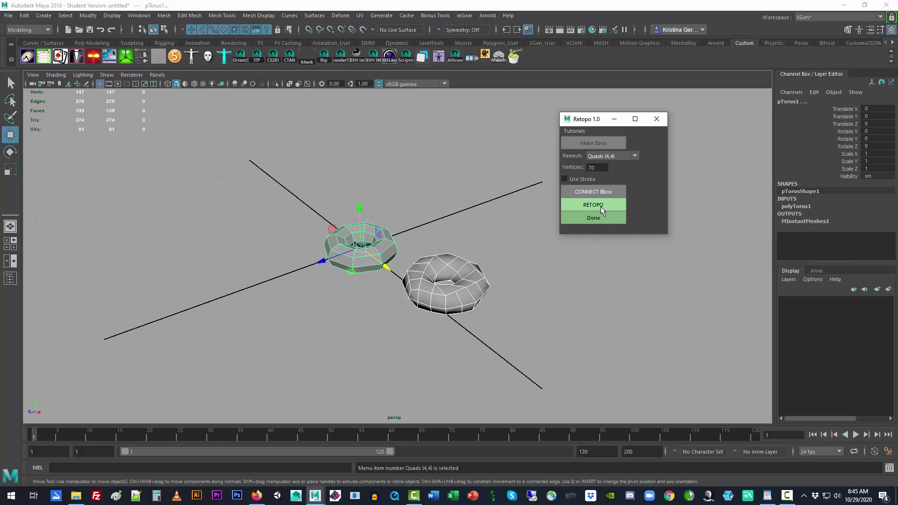
Retopologize the torus with the remesh type set to Quads (2,4) and finalize the Retopo result
left_click(603, 161)
left_click(600, 168)
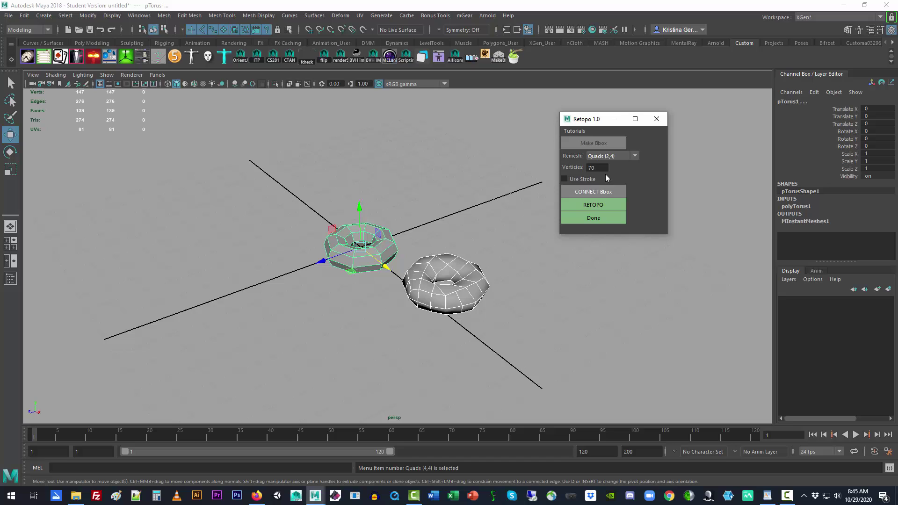
left_click(594, 206)
left_click_drag(490, 341, 537, 300, "alt")
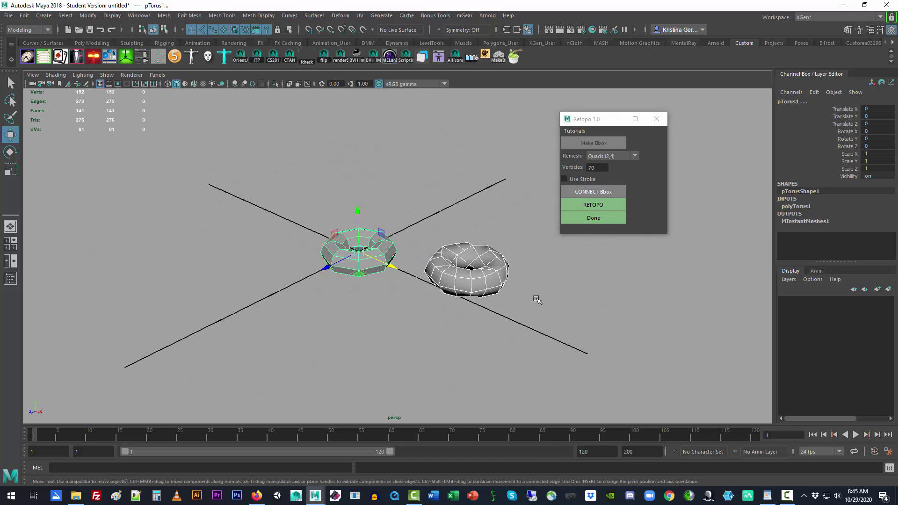
left_click(593, 218)
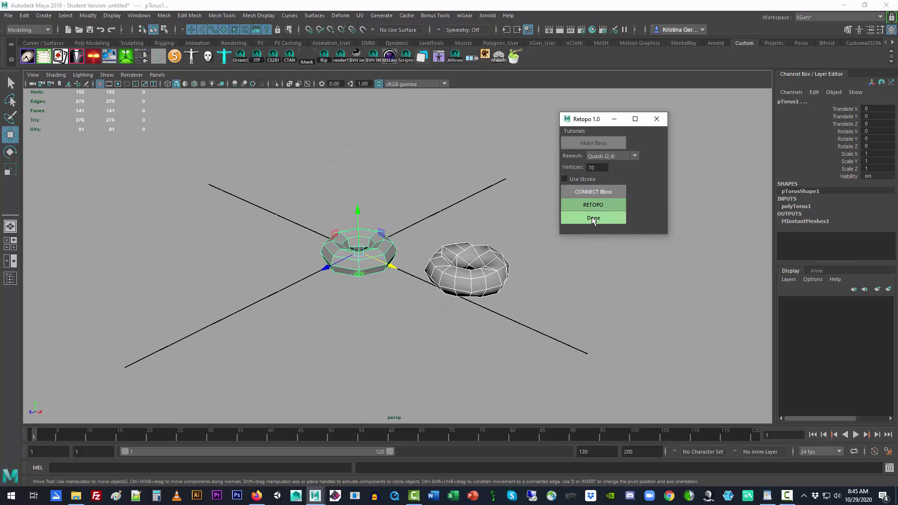
Move the retopologized torus to about 5.48 in X and 4.07 in Y, and reset its Translate X and Y to 0
left_click(502, 283)
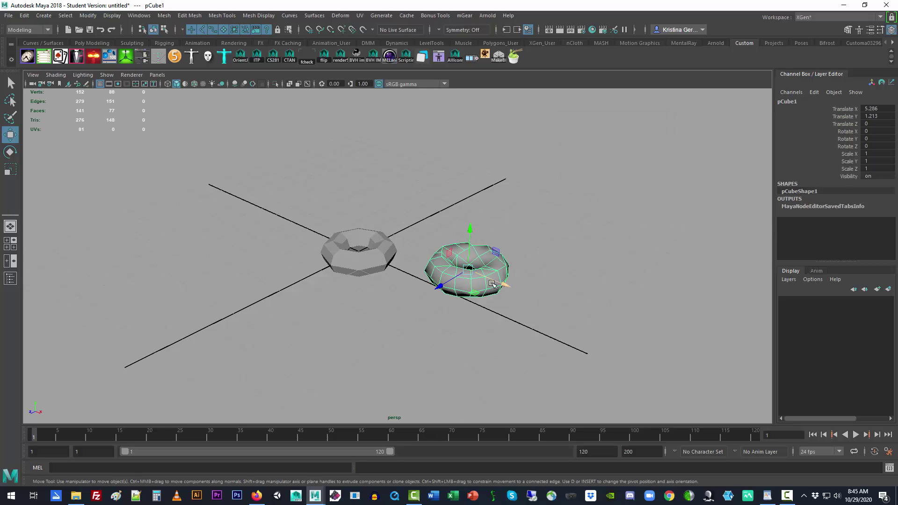
mouse_move(502, 282)
left_mouse_down()
mouse_move(554, 304)
mouse_move(497, 286)
left_mouse_up()
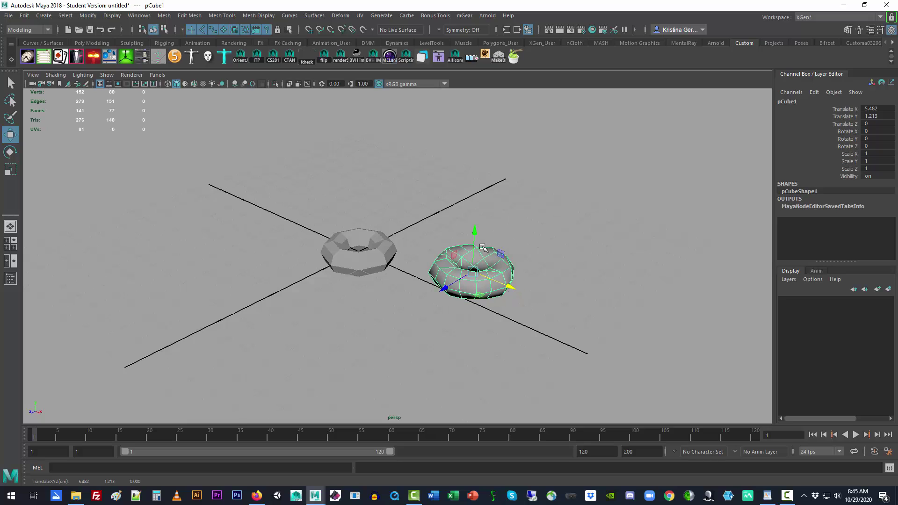
left_click_drag(478, 234, 496, 153)
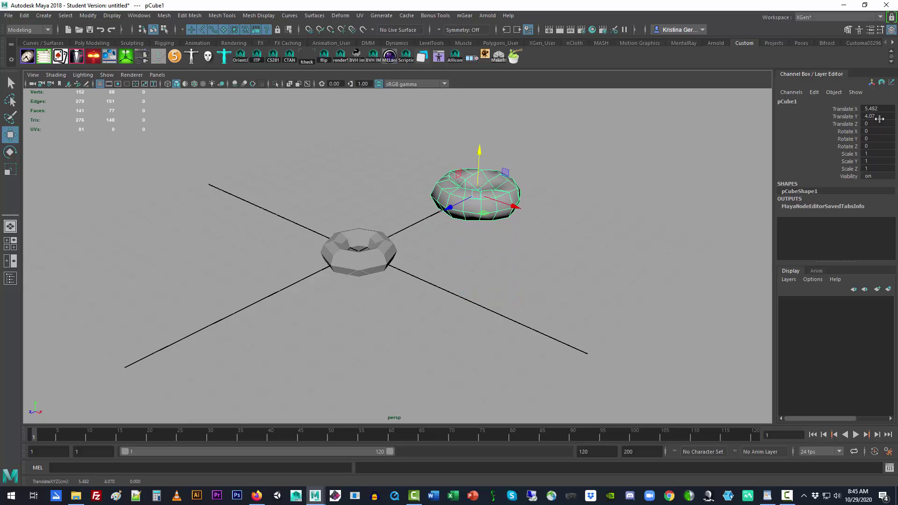
left_click_drag(878, 109, 878, 116)
type("0")
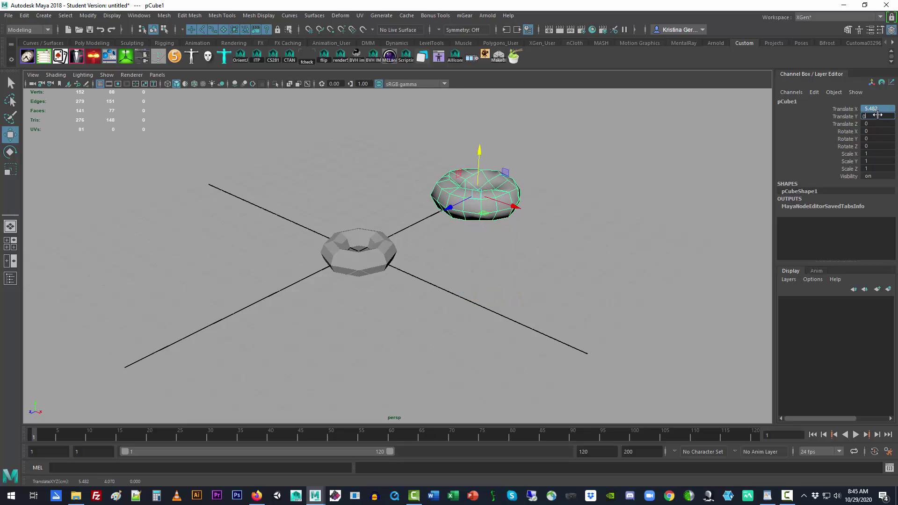
key("Return")
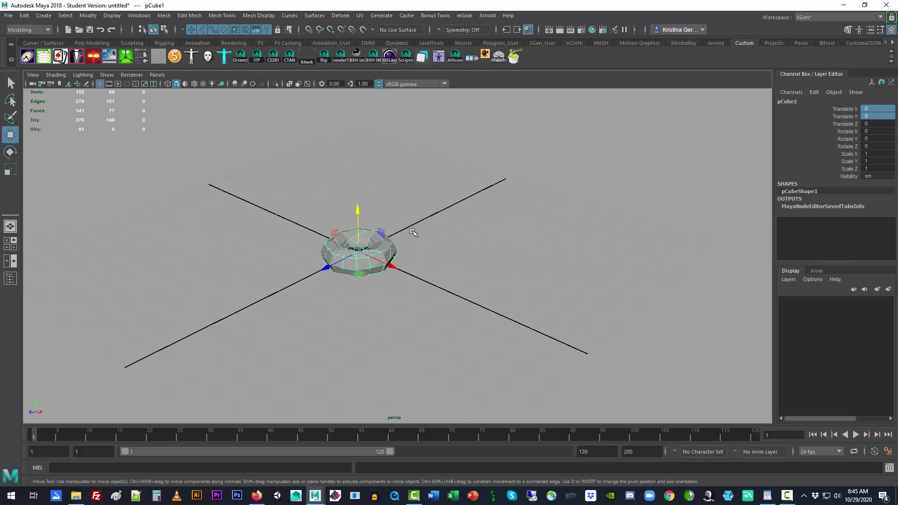
Delete both tori and open the recent scene Chooped_out.ma, accepting the student version notice
left_click(363, 258)
key("Delete")
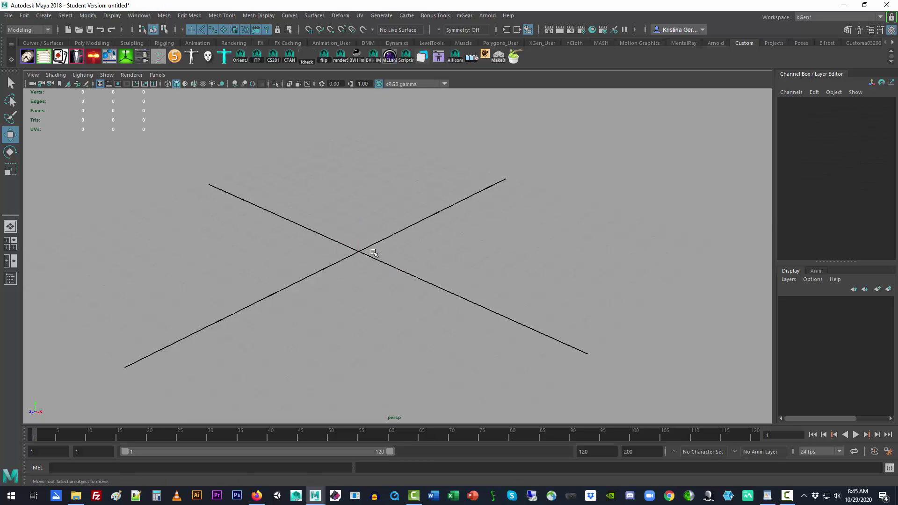
left_click(8, 15)
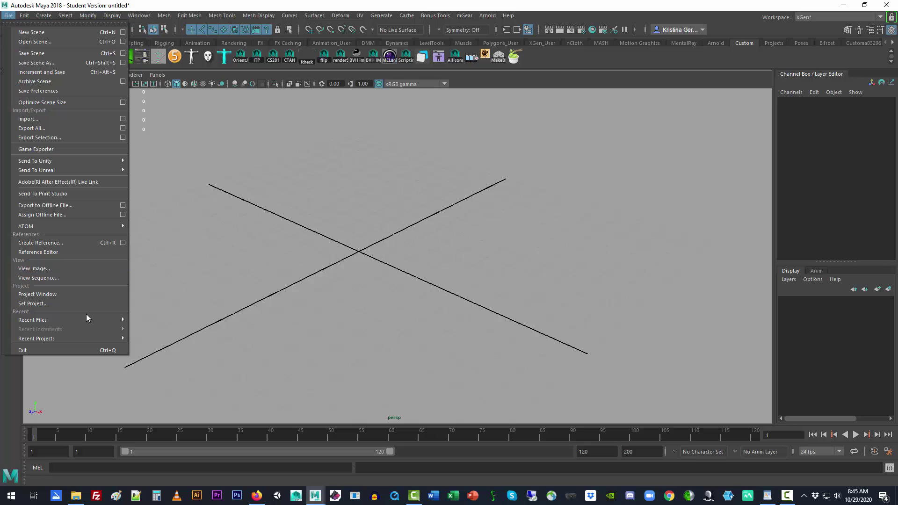
mouse_move(83, 315)
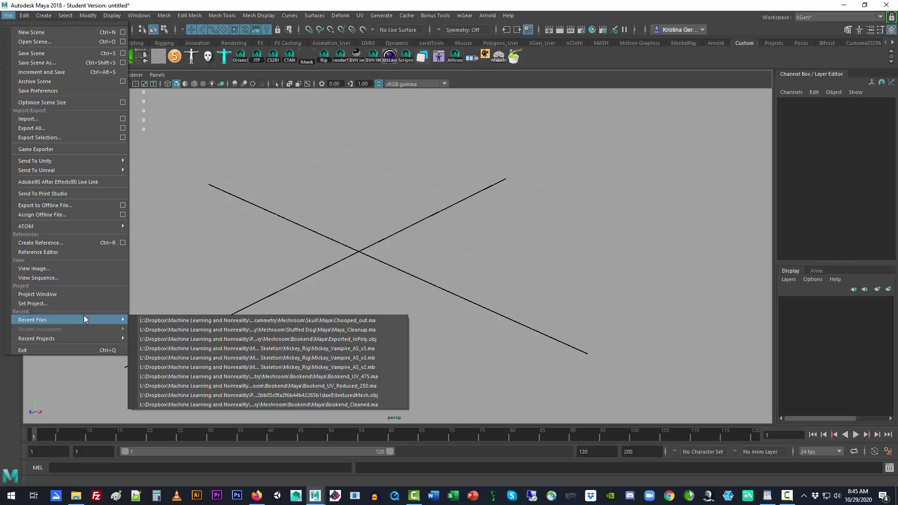
left_click(227, 322)
left_click(444, 249)
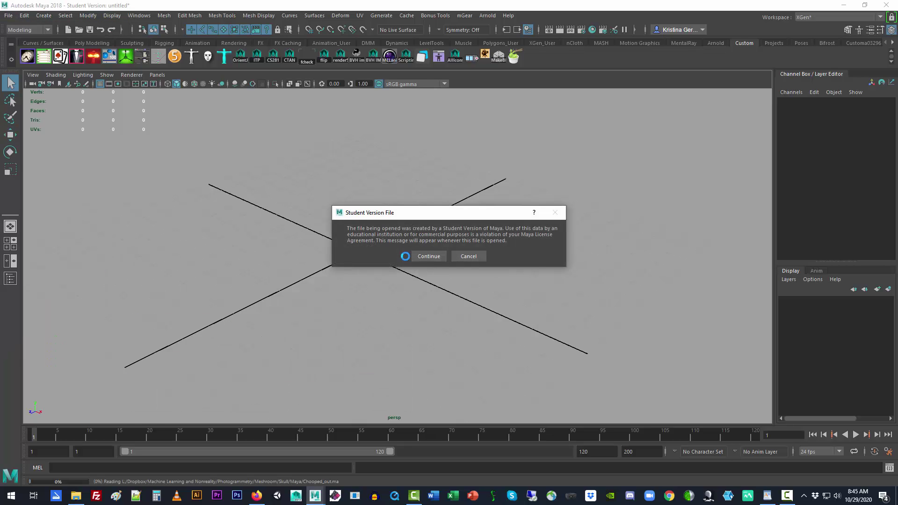
left_click(425, 257)
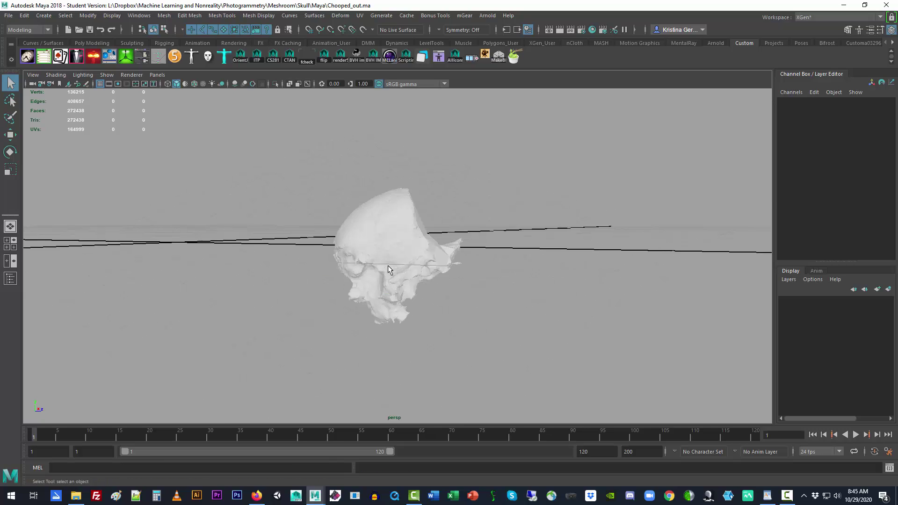
Select the skull mesh, launch the Retopo tool and make its bounding box
left_click(389, 265)
left_click_drag(394, 289, 482, 276, "alt")
left_click_drag(383, 281, 305, 313, "alt")
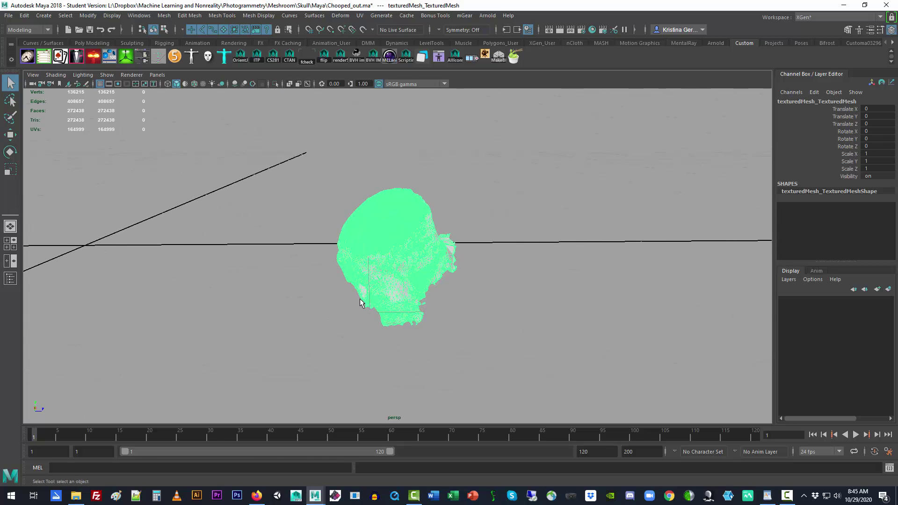
left_click_drag(361, 301, 377, 310, "alt")
left_click(515, 57)
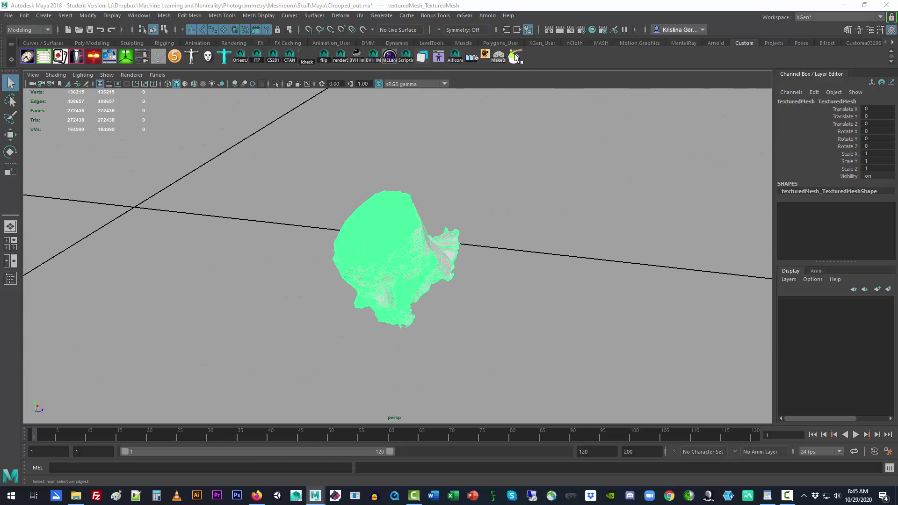
left_click(591, 143)
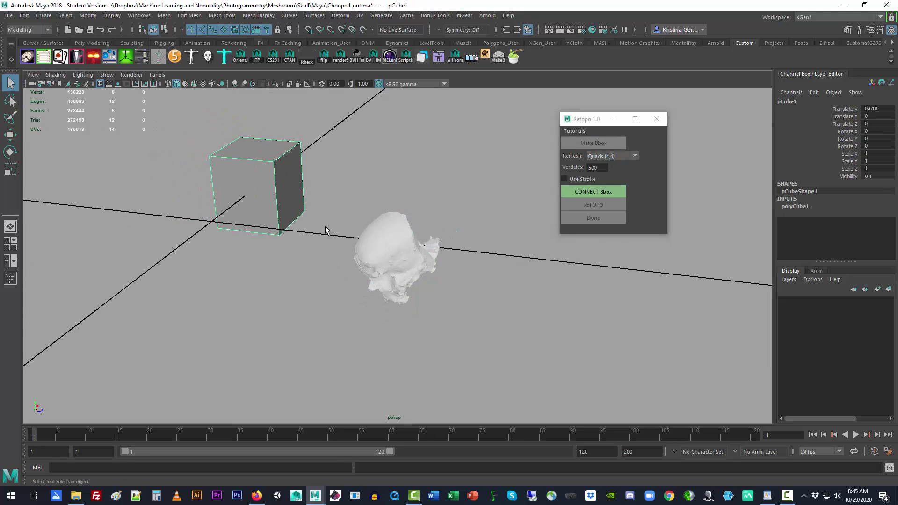
Move the bounding box beside the skull, to about -0.37 in Y and 0.22 in Z
key("w")
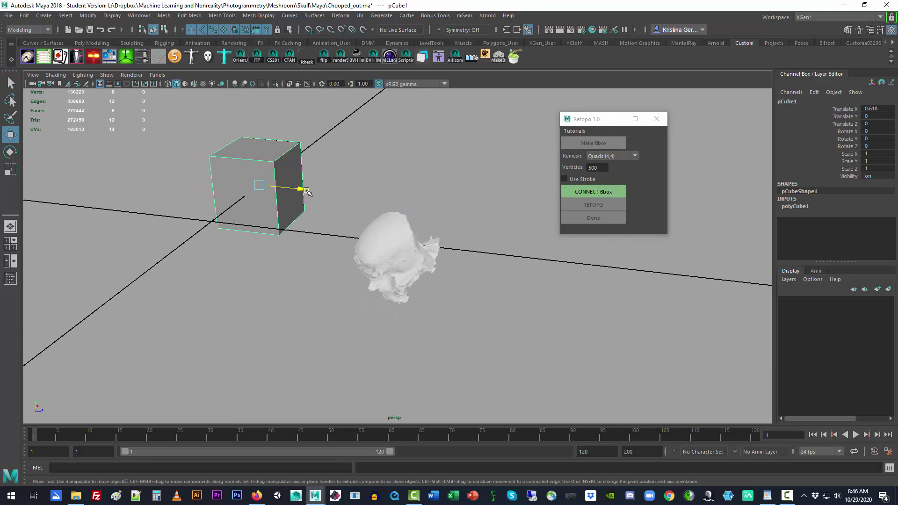
left_click_drag(306, 190, 335, 194)
left_click_drag(295, 146, 294, 201)
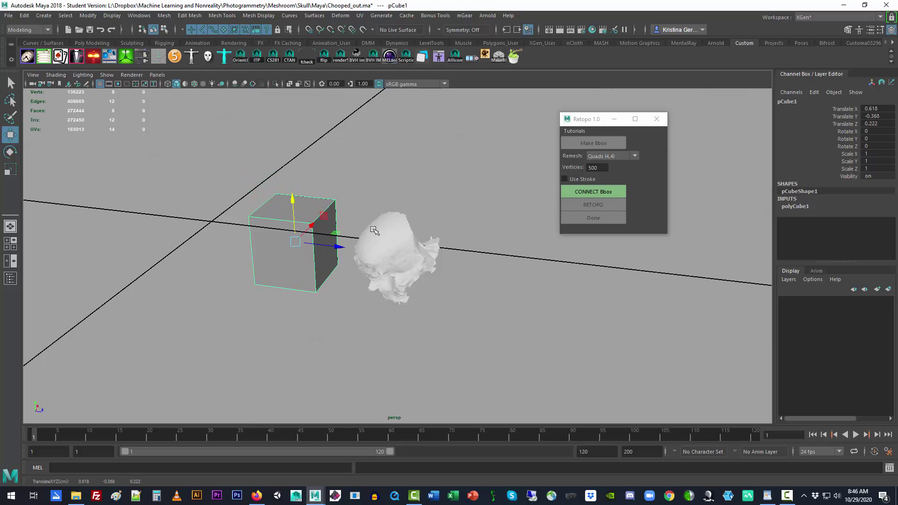
Select the skull and its bounding box and connect them to generate a Quads (4,4) remesh with 500 vertices
left_click(374, 231)
left_click(303, 236)
left_click(367, 243)
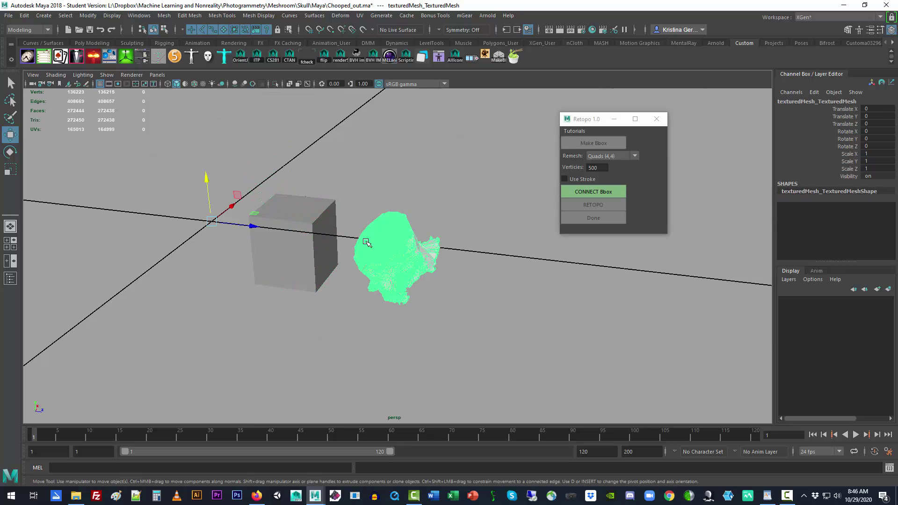
left_click(294, 241)
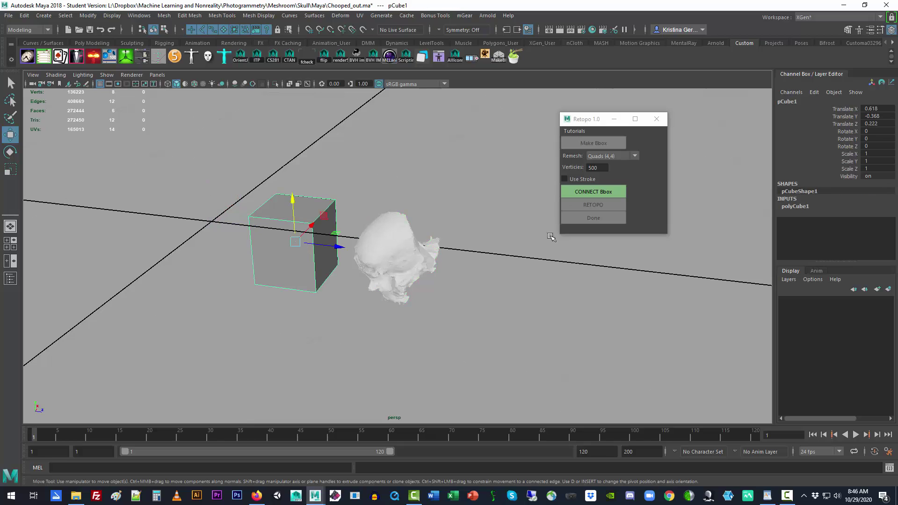
left_click(594, 191)
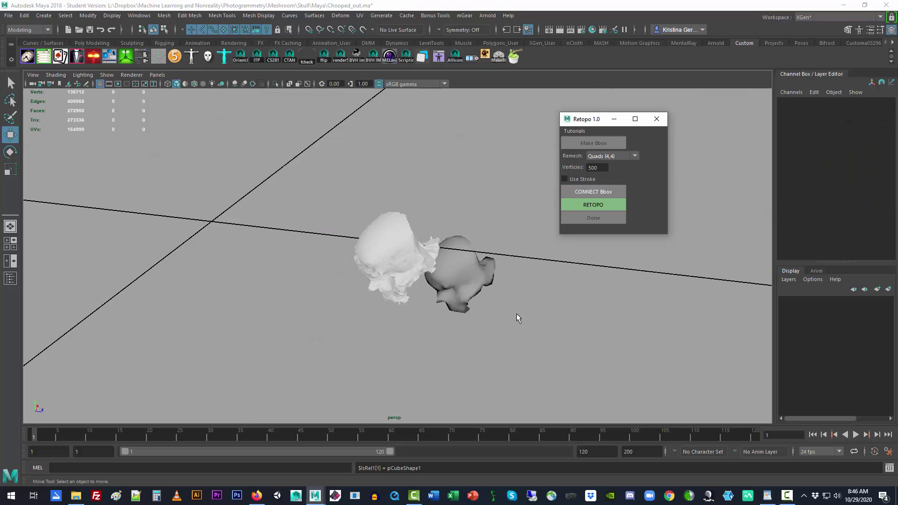
Move the remeshed skull to the other side of the original, to about -0.79 in Z
left_click(473, 278)
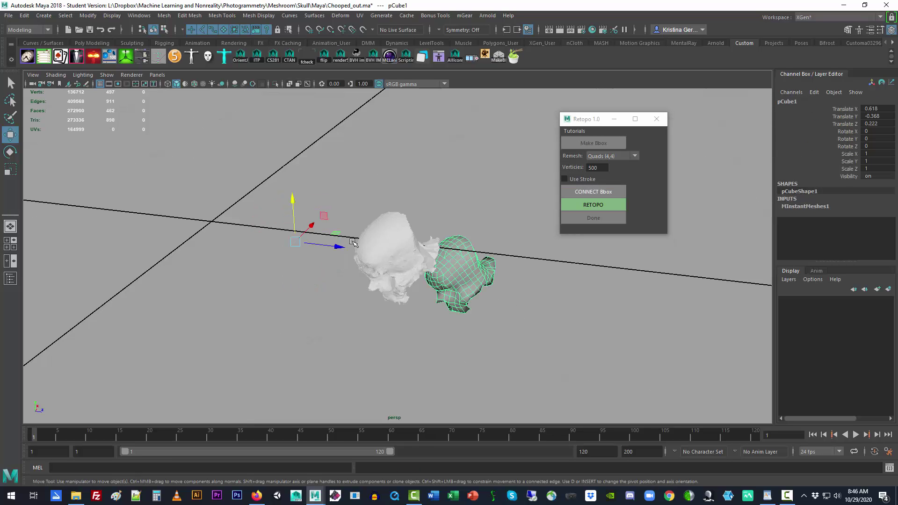
left_click_drag(353, 242, 200, 227)
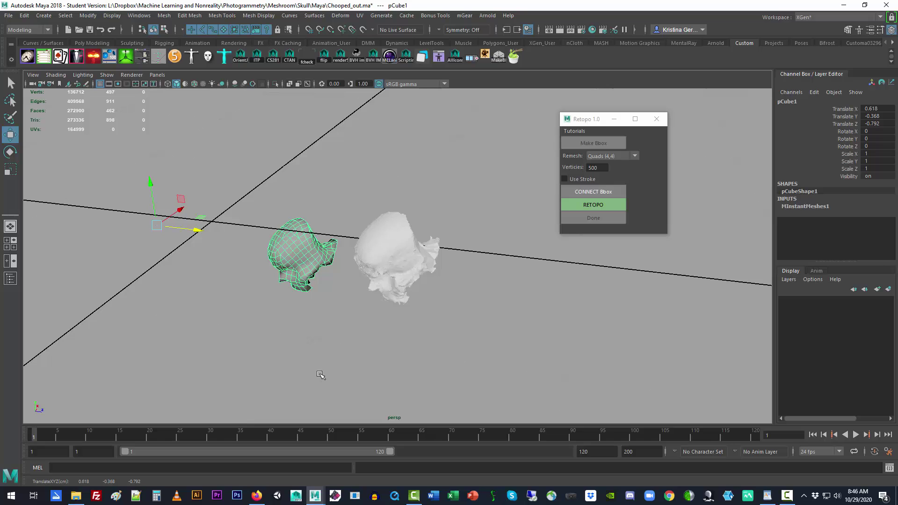
left_click_drag(321, 375, 403, 333, "alt")
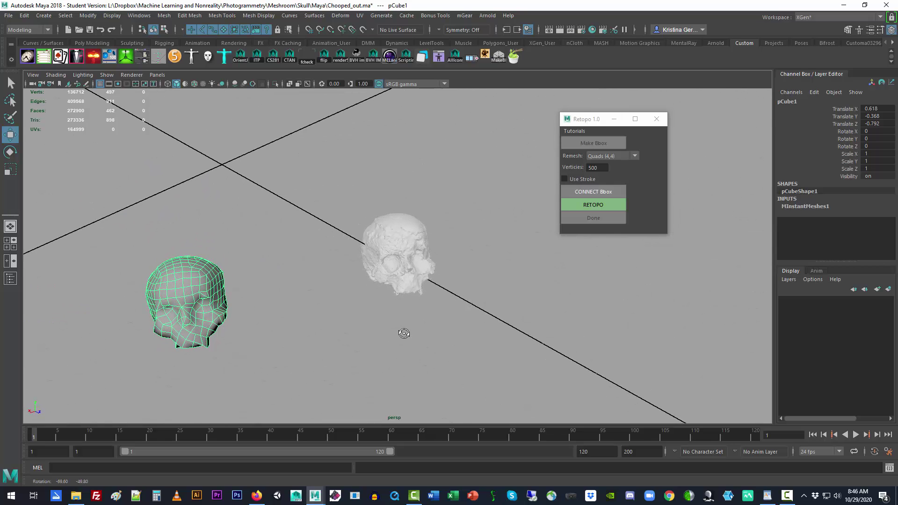
Set the Retopo vertex count to 250 and retopologize the skull again
double_click(606, 170)
key("BackSpace")
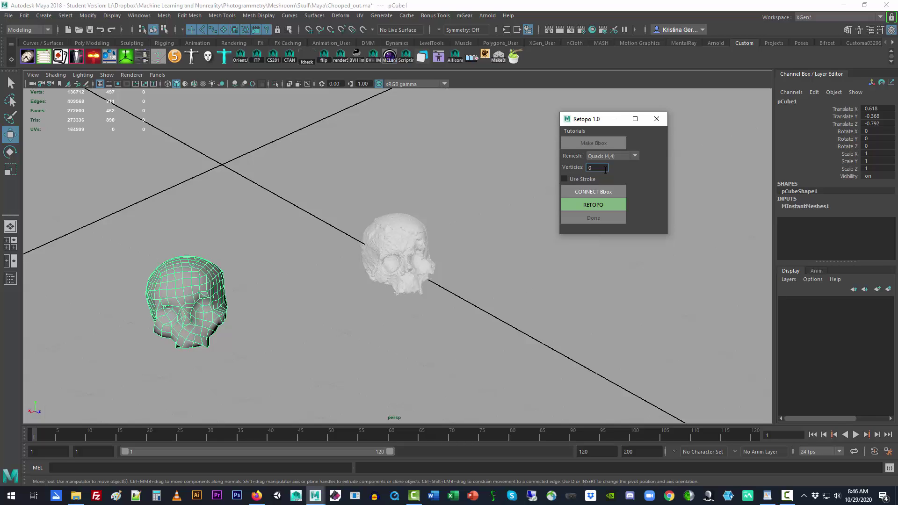
type("25")
key("Return")
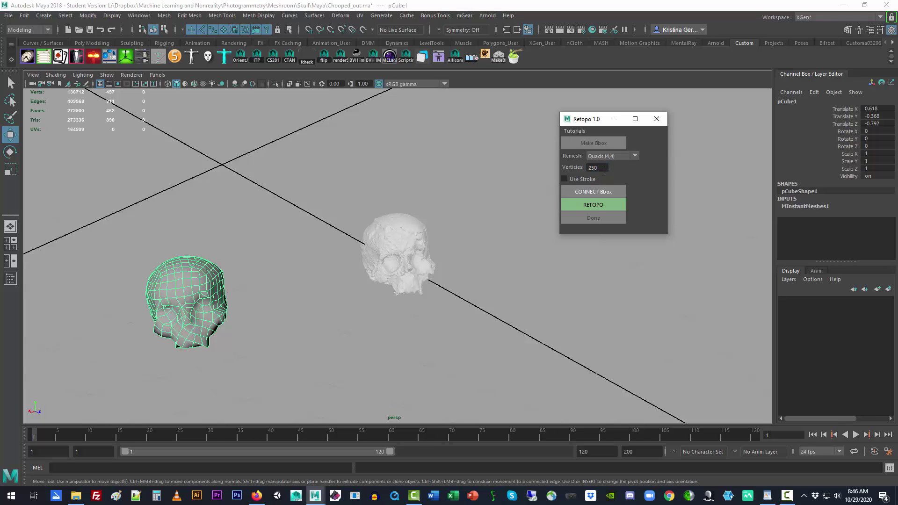
left_click(595, 205)
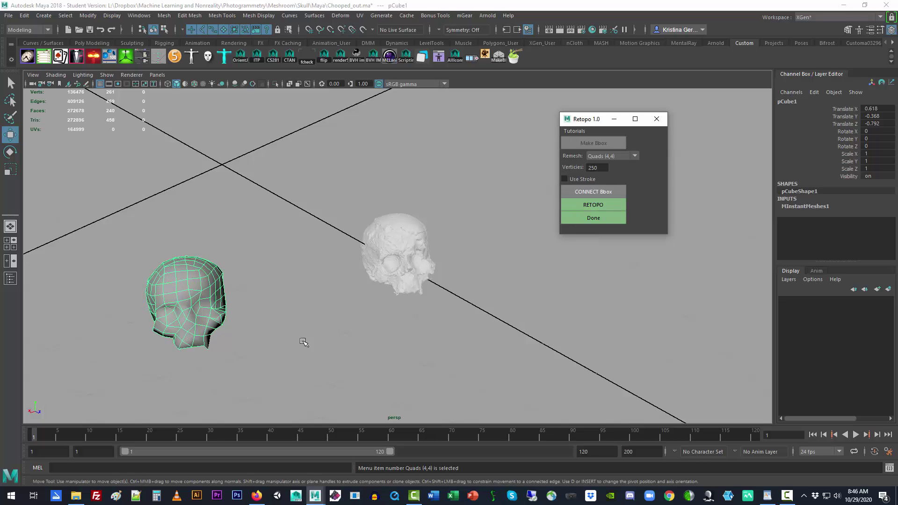
Raise the remeshed skull to about 0.11 in Y and finalize the Retopo result
left_click_drag(301, 341, 297, 371, "alt")
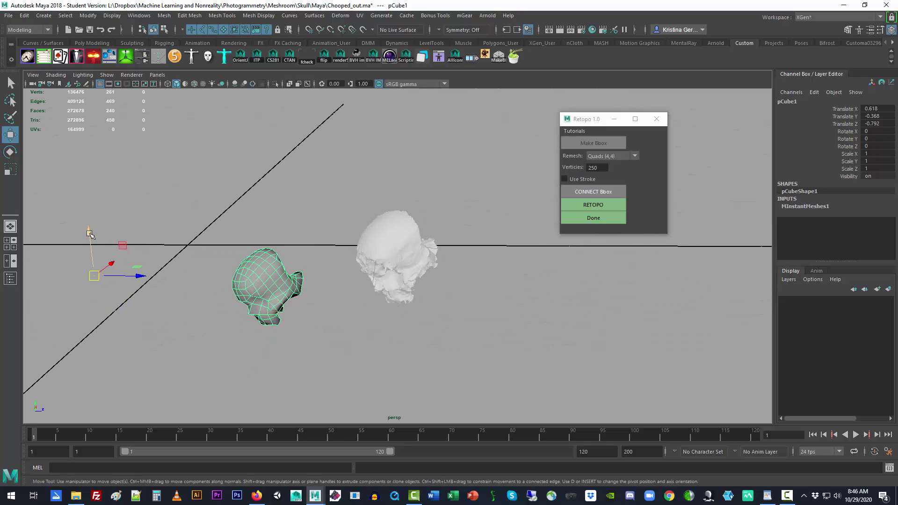
left_click_drag(94, 241, 115, 154)
left_click(608, 217)
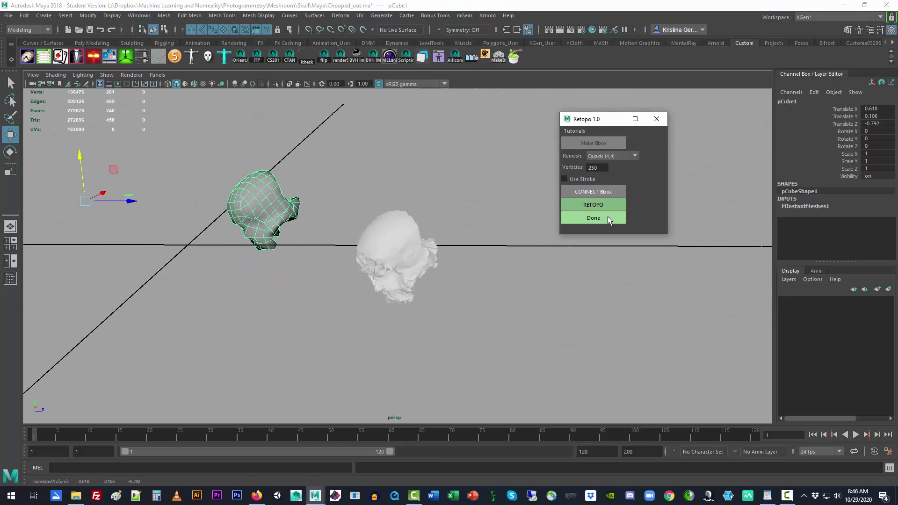